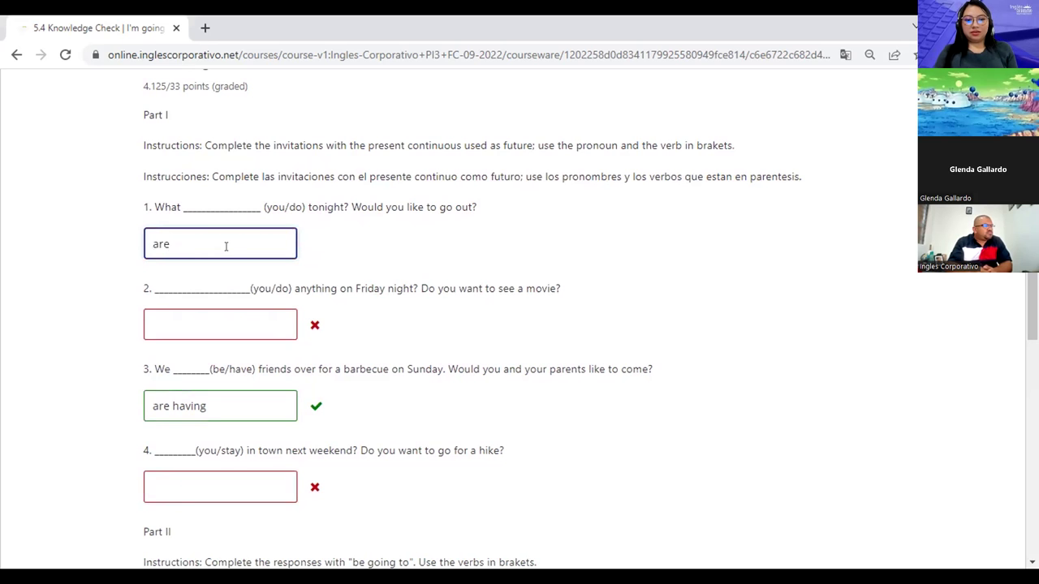
# Complete the Part I question 1 answer so it reads "are you doing"
pyautogui.write('you')
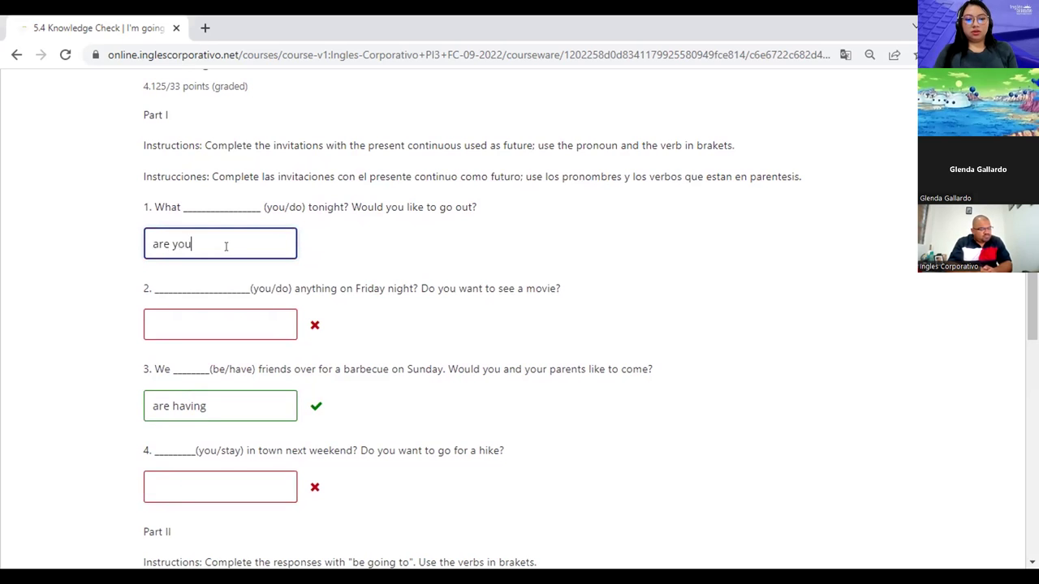
pyautogui.write(' doing')
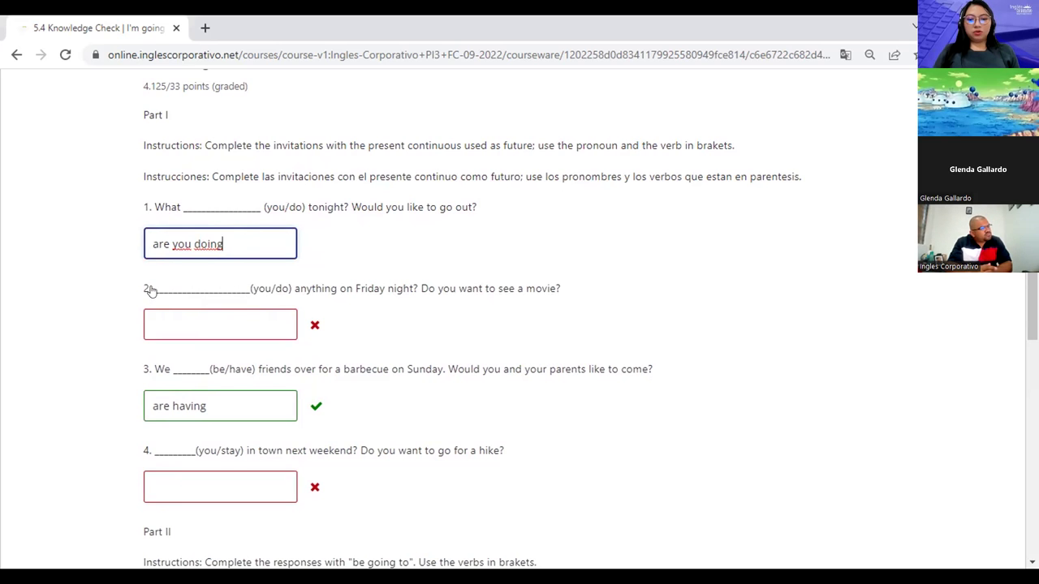
pyautogui.click(154, 318)
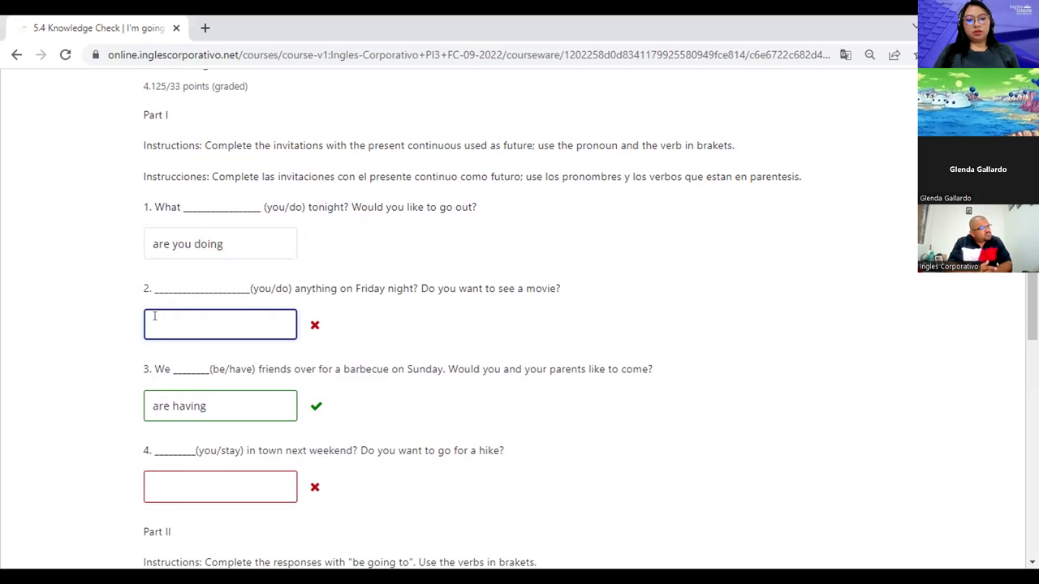
pyautogui.write('What')
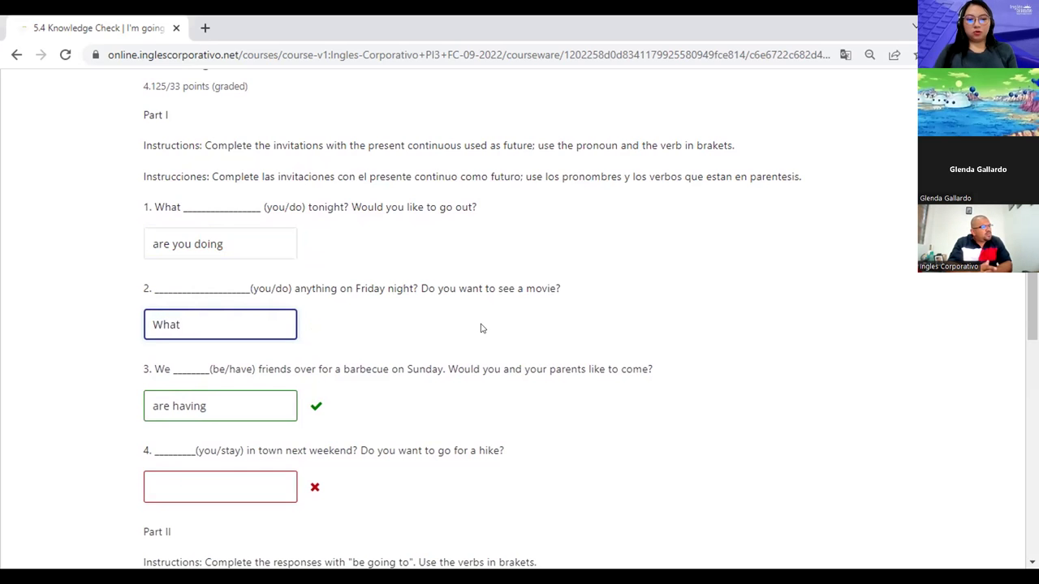
pyautogui.press('BackSpace')
pyautogui.press('BackSpace')
pyautogui.press('BackSpace')
pyautogui.press('BackSpace')
pyautogui.write('Are')
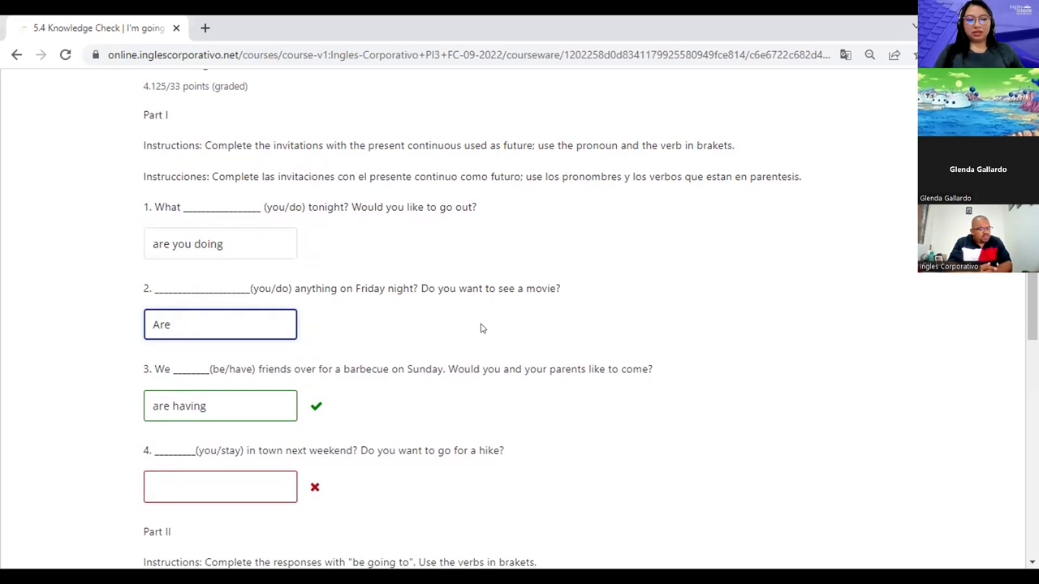
pyautogui.press('BackSpace')
pyautogui.press('BackSpace')
pyautogui.press('BackSpace')
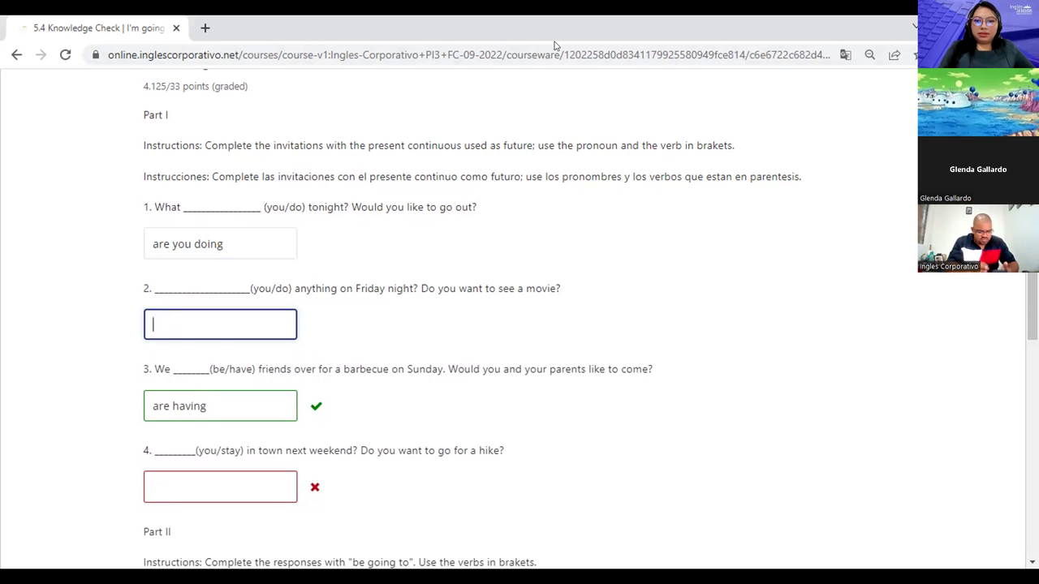
pyautogui.click(555, 16)
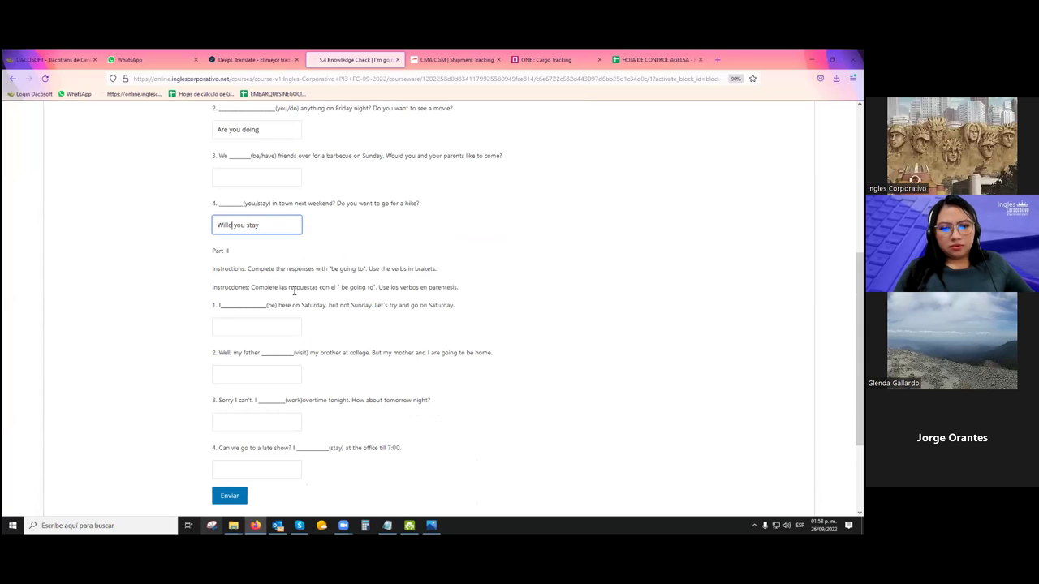
pyautogui.write('l')
pyautogui.press('End')
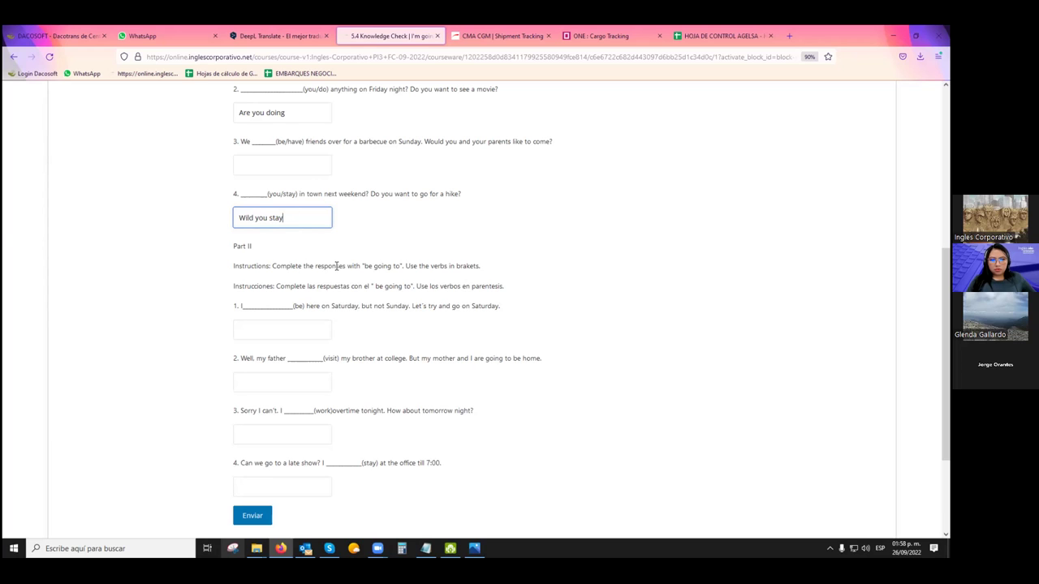
pyautogui.scroll(3, 349, 280)
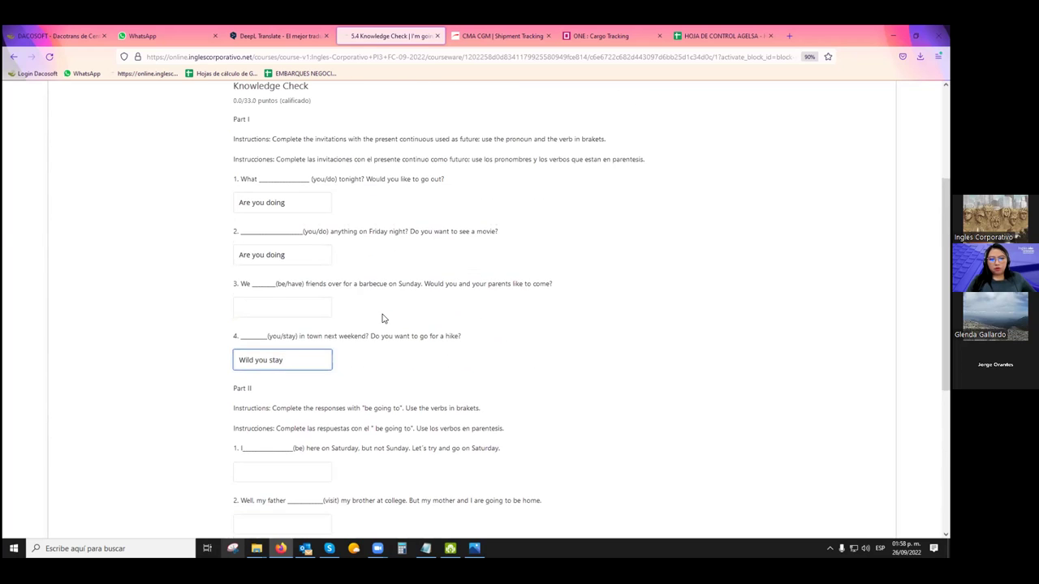
pyautogui.scroll(-1, 378, 297)
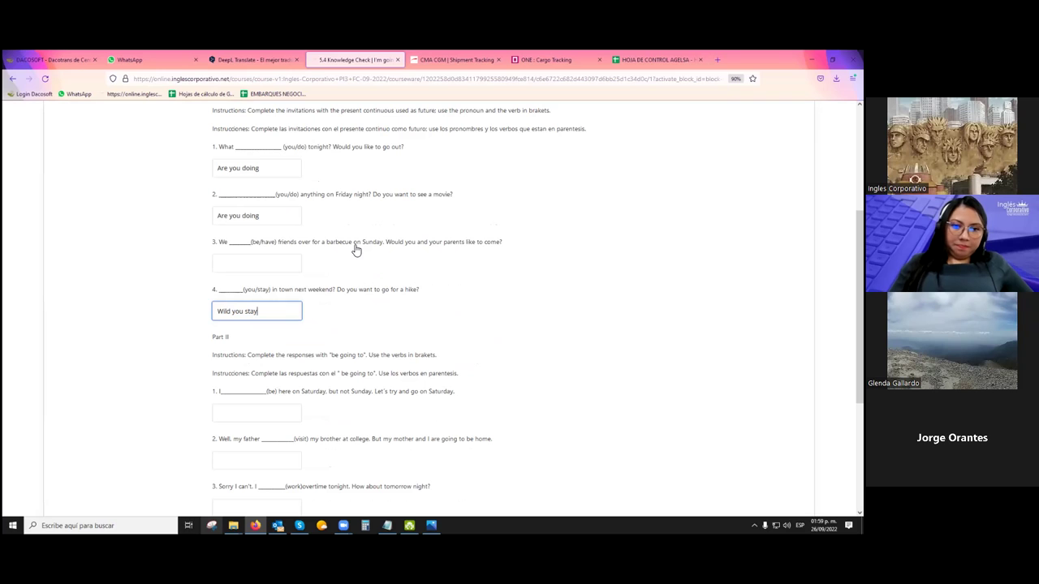
# Replace the first word of the Part I question 4 answer with "Are"
pyautogui.press('Left')
pyautogui.press('Left')
pyautogui.press('Left')
pyautogui.press('Left')
pyautogui.press('Left')
pyautogui.press('Left')
pyautogui.press('Left')
pyautogui.press('Left')
pyautogui.press('Left')
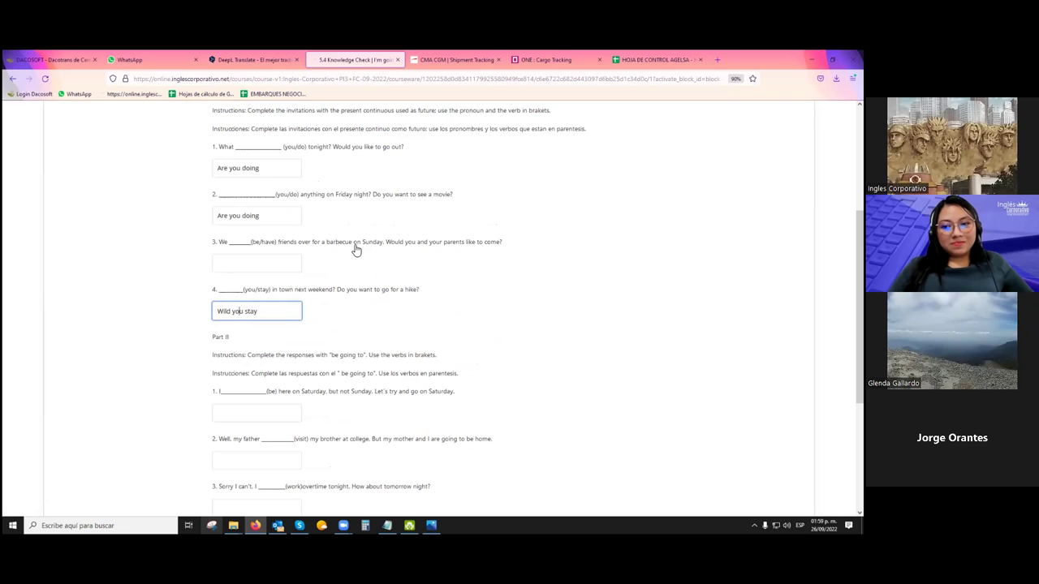
pyautogui.hotkey('ctrl', 'shift', 'Left')
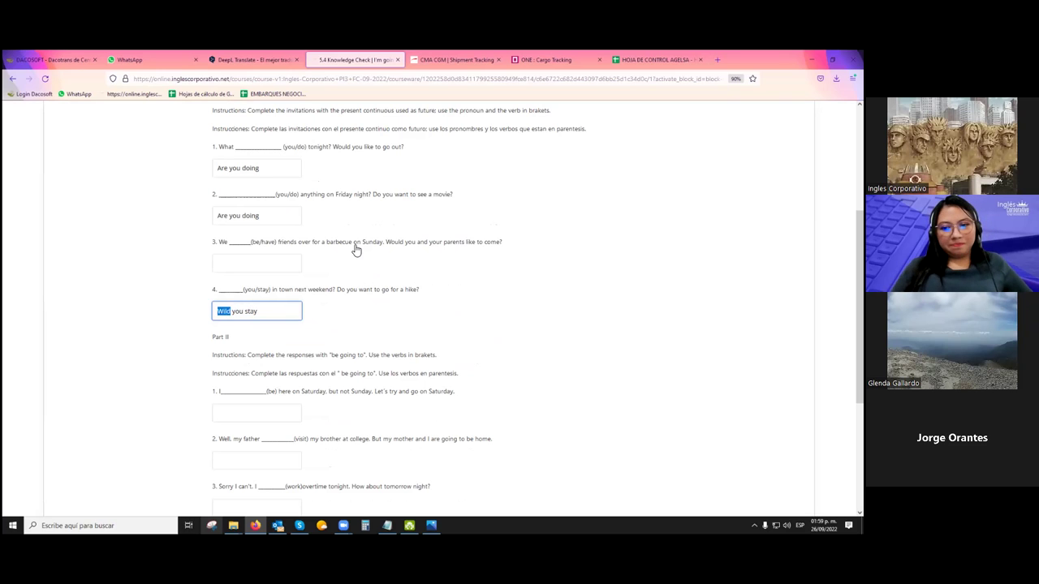
pyautogui.write('Are')
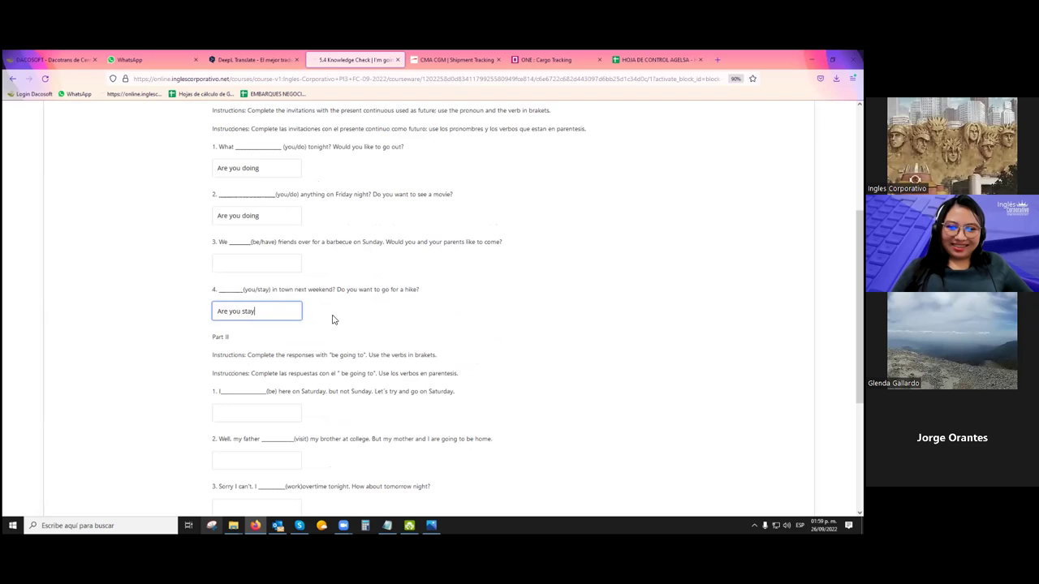
# Change the verb in the Part I question 4 answer to "staying" so it reads "Are you staying"
pyautogui.scroll(-3, 332, 319)
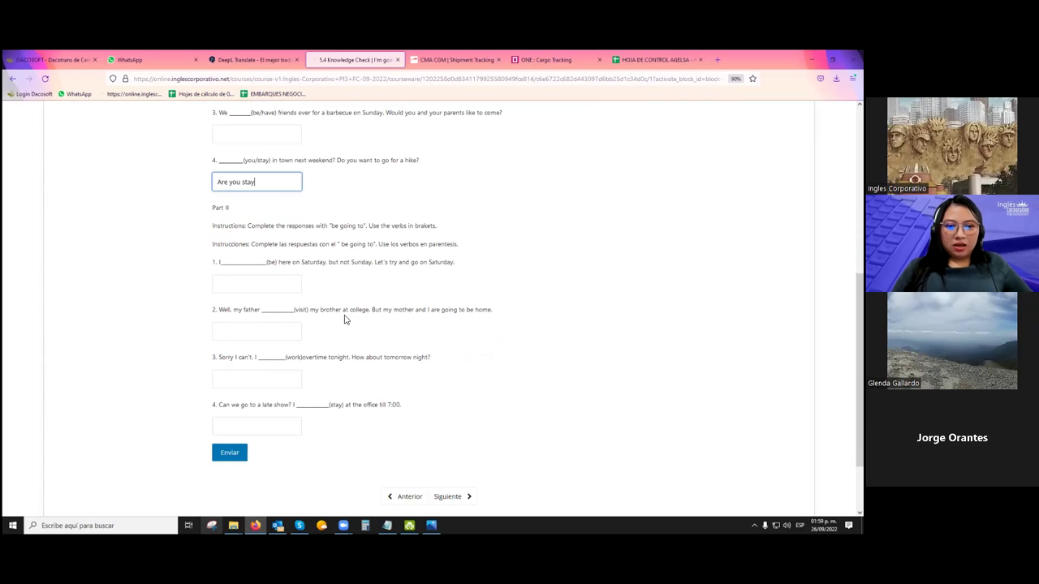
pyautogui.scroll(1, 343, 303)
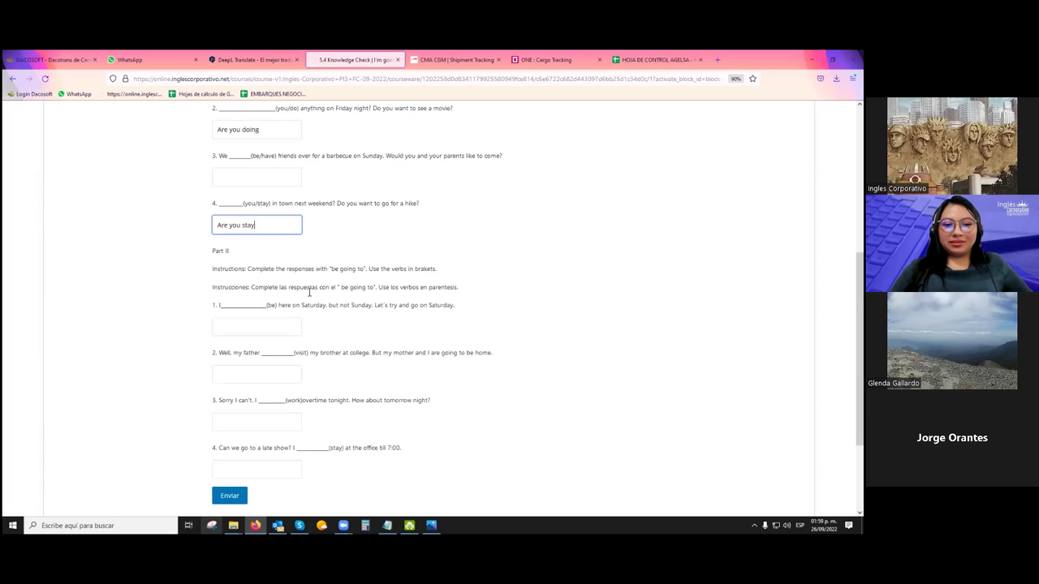
pyautogui.press('BackSpace')
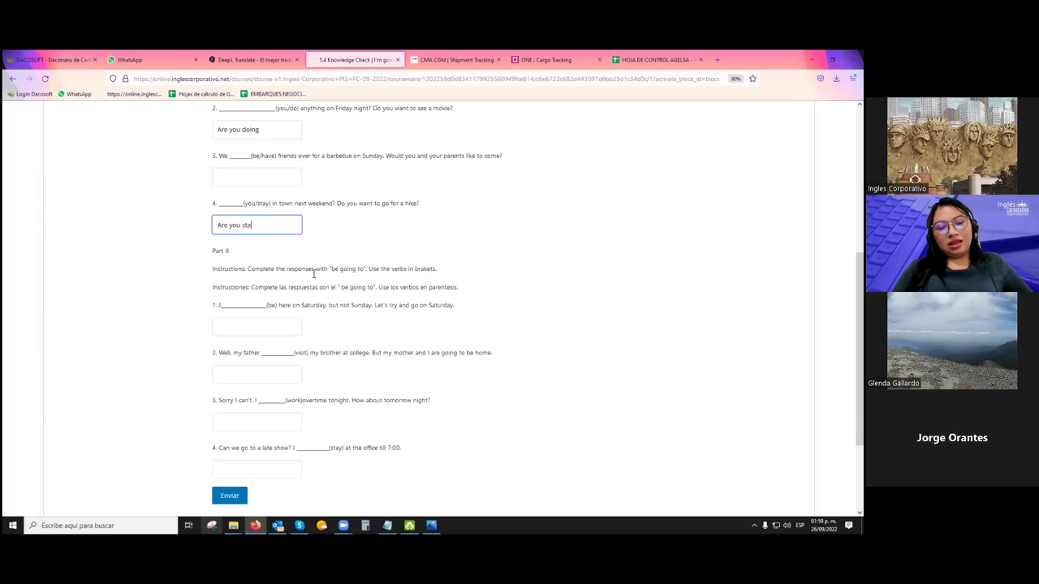
pyautogui.scroll(1, 314, 275)
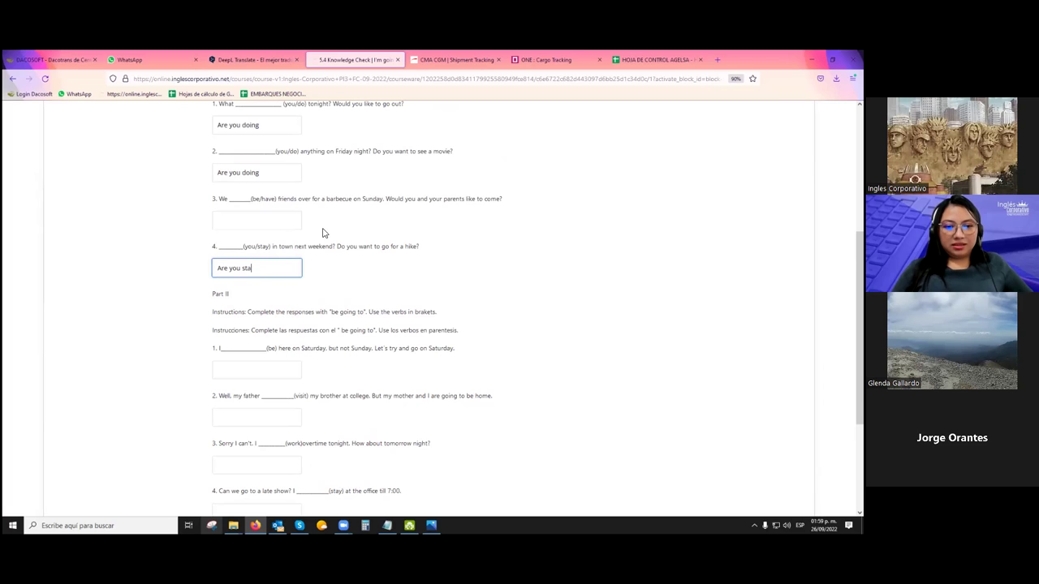
pyautogui.write('yi')
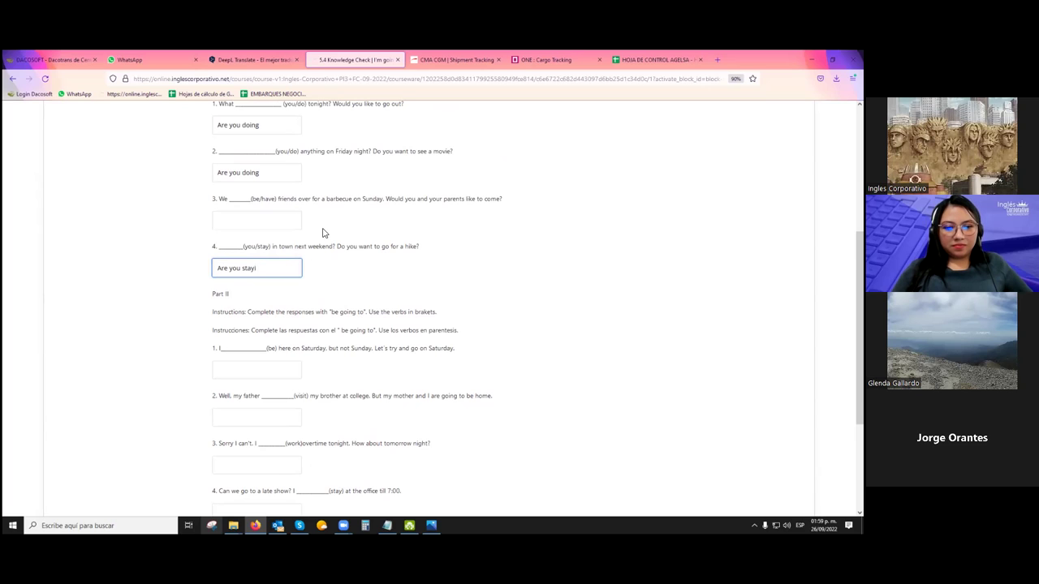
pyautogui.write('ng')
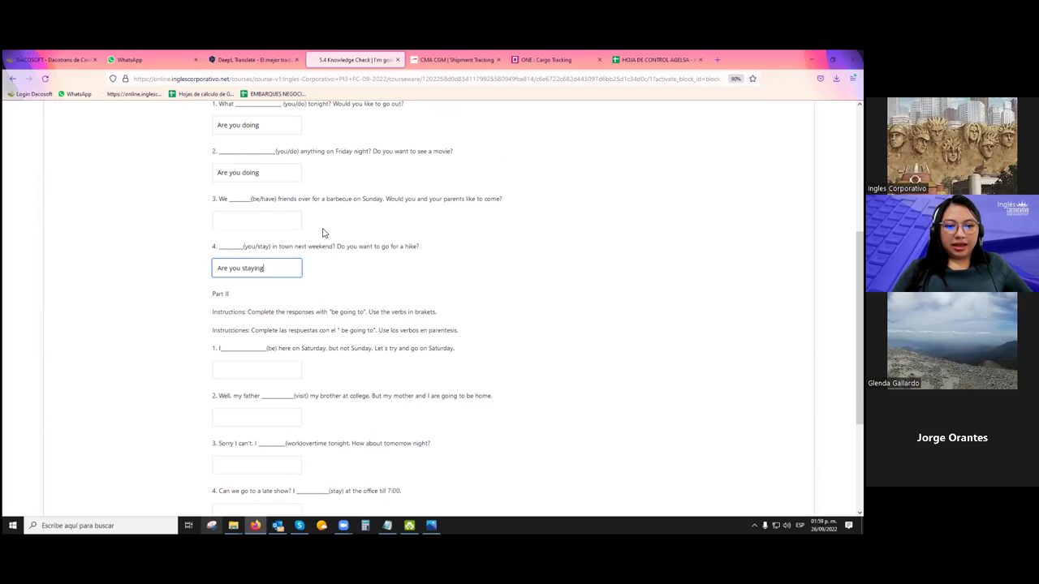
# Answer Part II question 1, about being here on Saturday, with "am going to be"
pyautogui.scroll(1, 321, 235)
pyautogui.scroll(-1, 290, 289)
pyautogui.scroll(1, 289, 287)
pyautogui.scroll(-3, 292, 278)
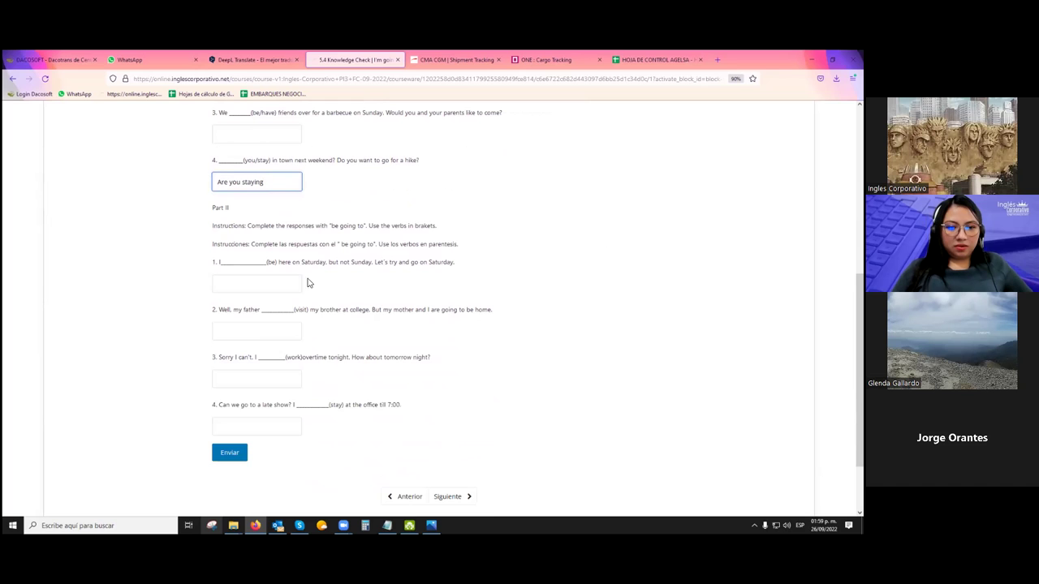
pyautogui.scroll(2, 327, 295)
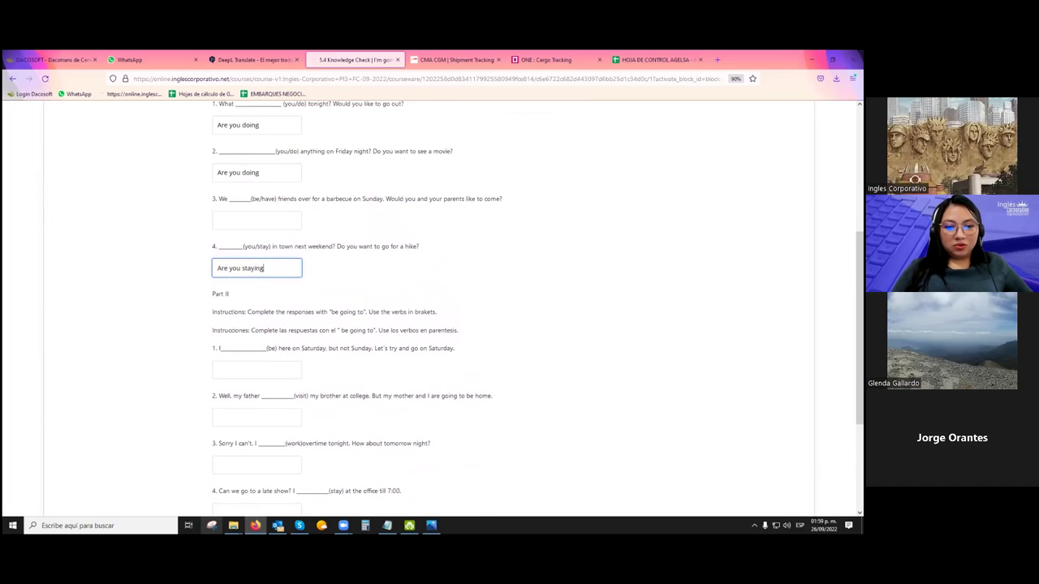
pyautogui.scroll(-2, 463, 365)
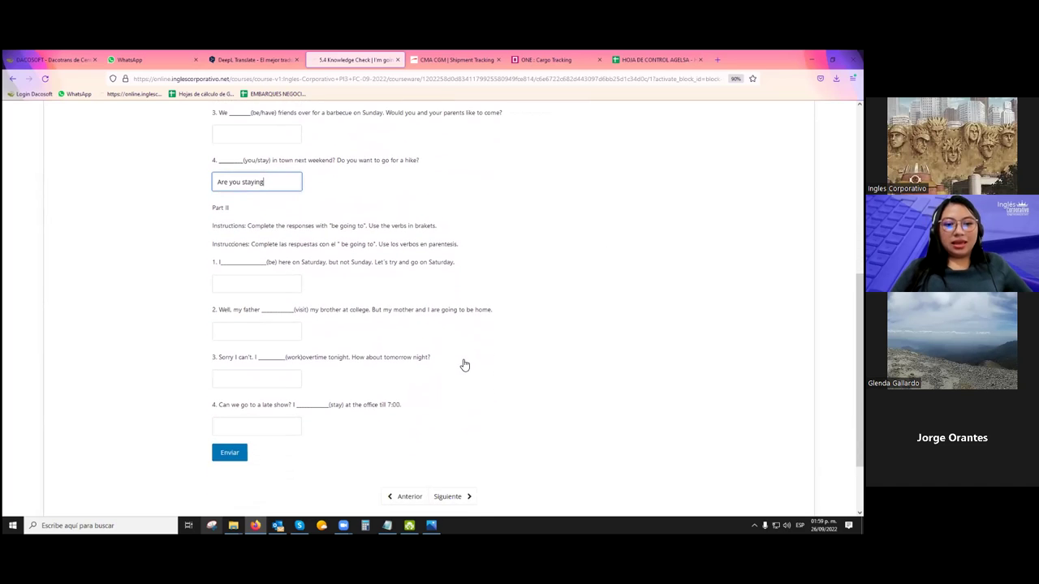
pyautogui.scroll(-1, 464, 365)
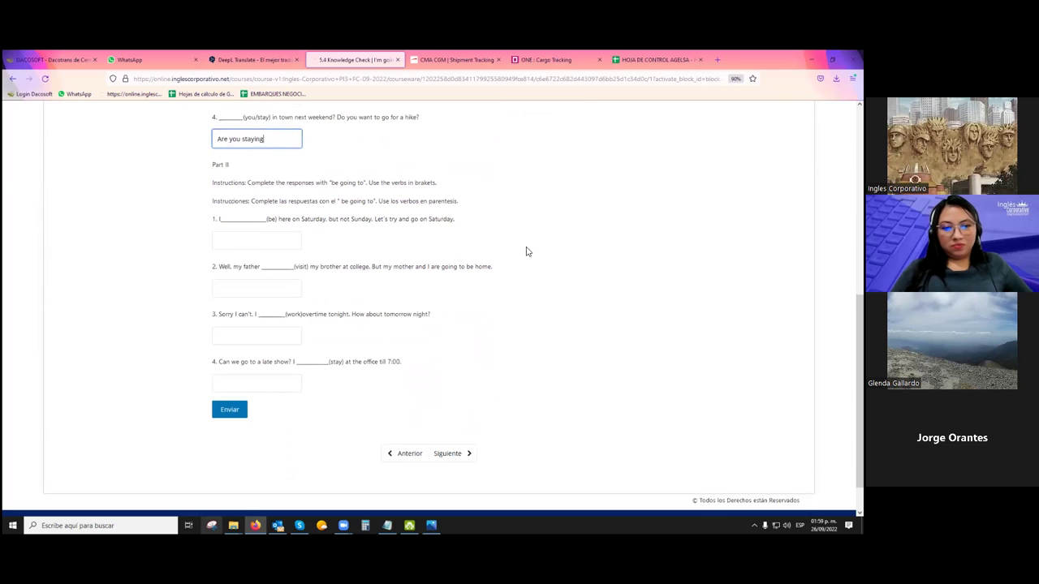
pyautogui.click(250, 244)
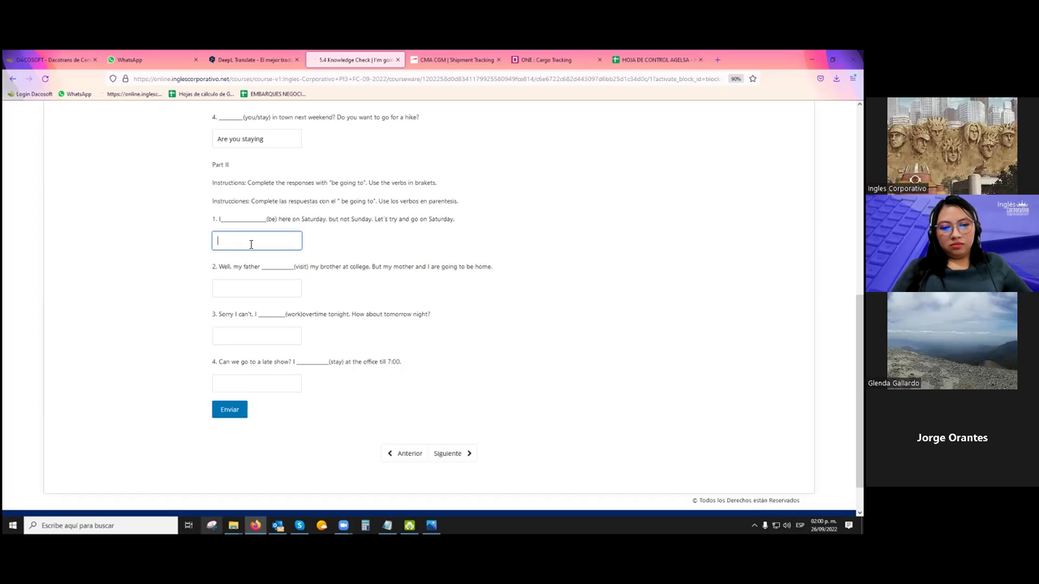
pyautogui.write('am')
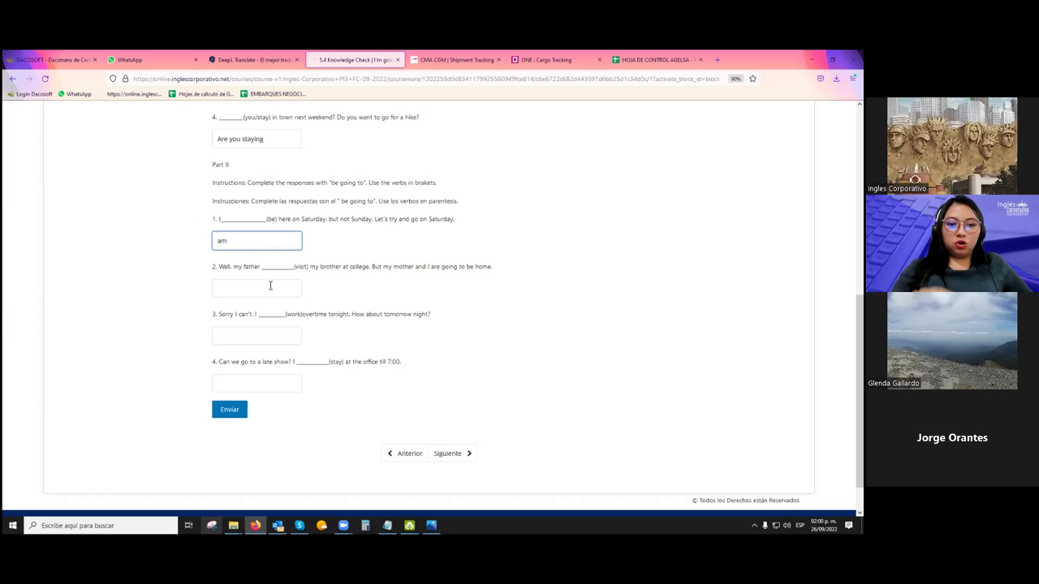
pyautogui.write(' going')
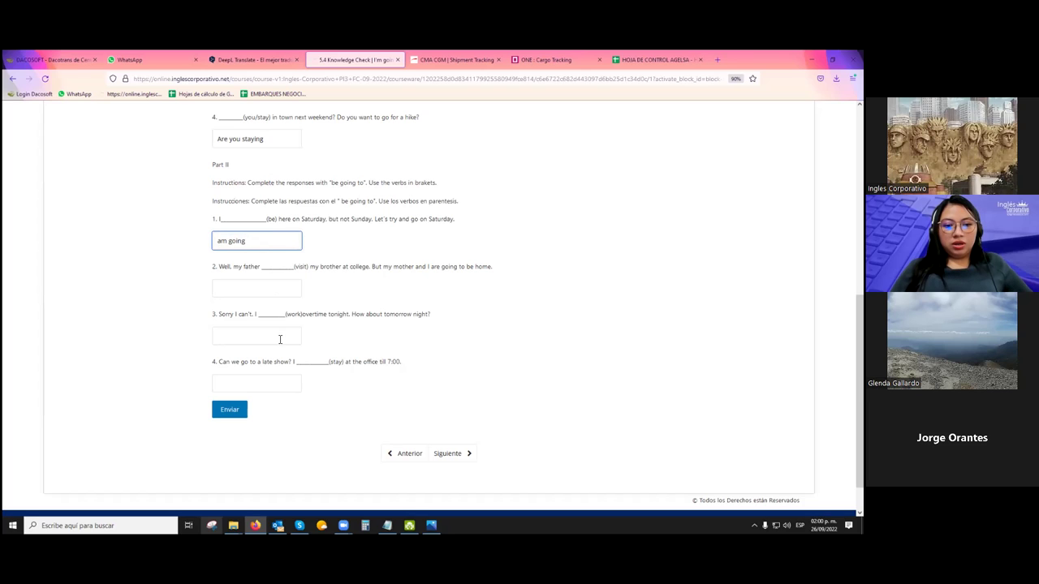
pyautogui.write('to')
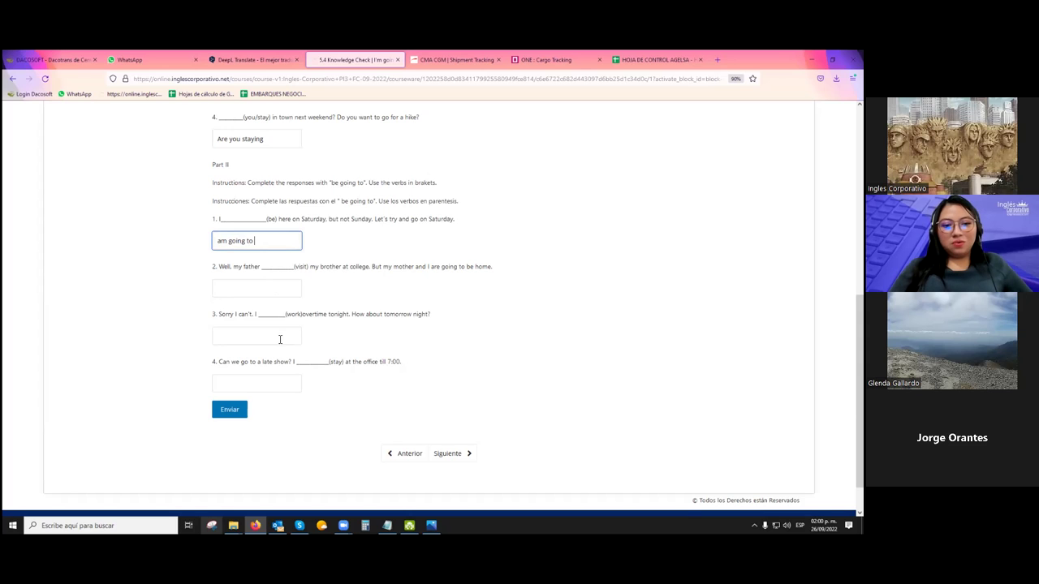
pyautogui.write('be')
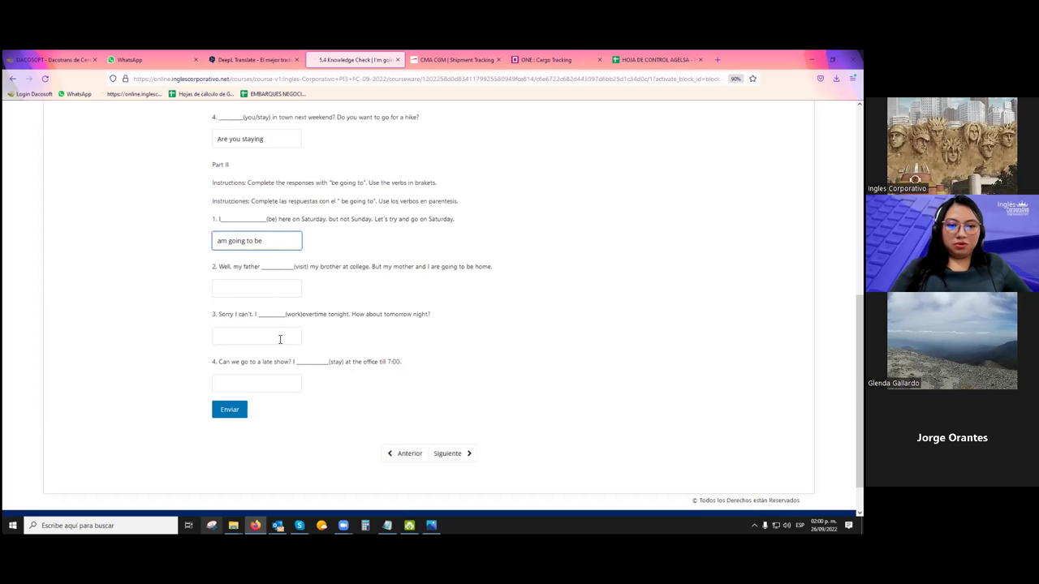
# Answer Part II question 2 with "Is going to visit" and question 3 with "am going to work"
pyautogui.press('Tab')
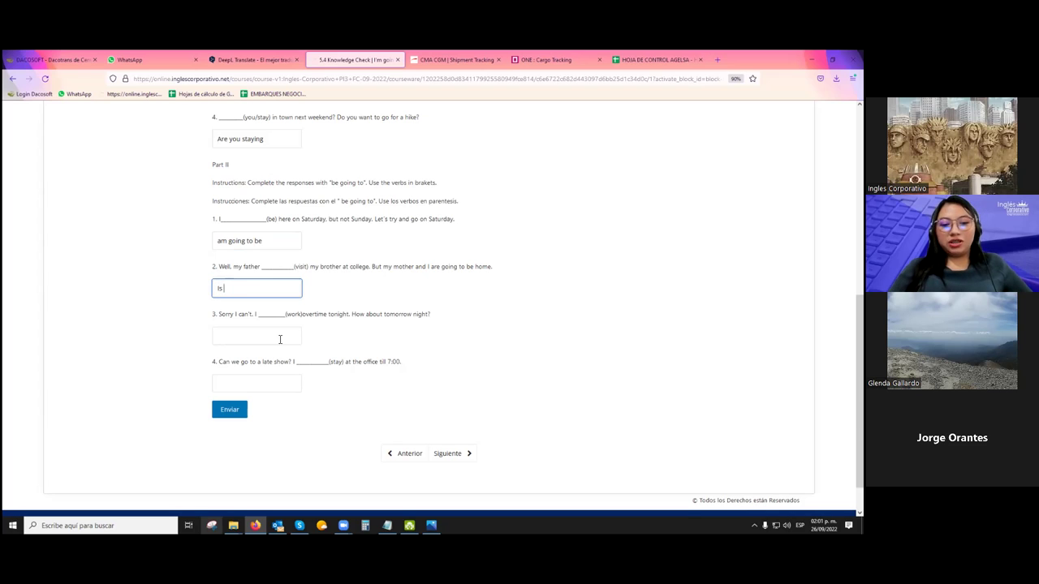
pyautogui.write('goi')
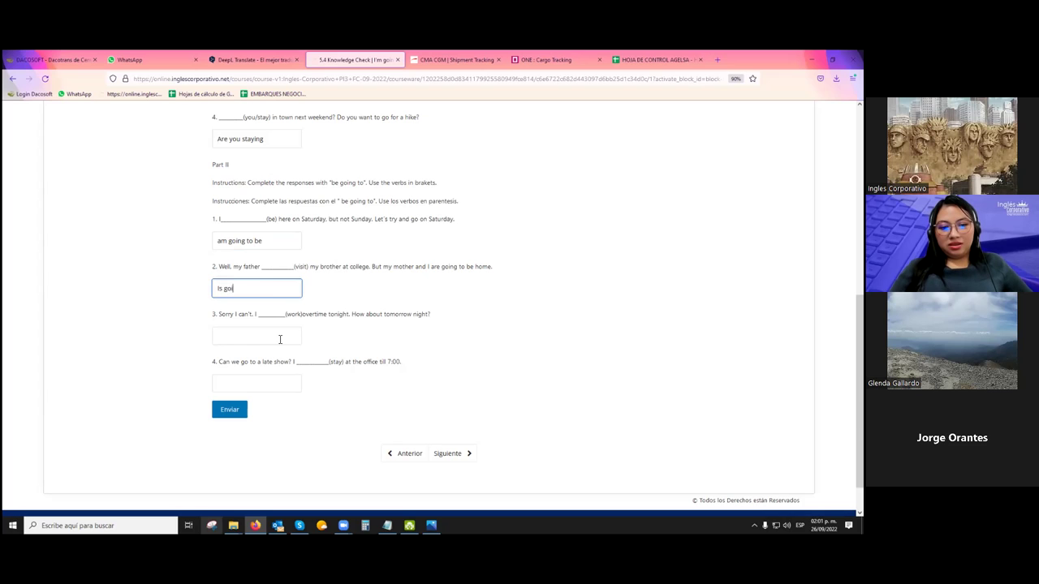
pyautogui.write('ng to visit')
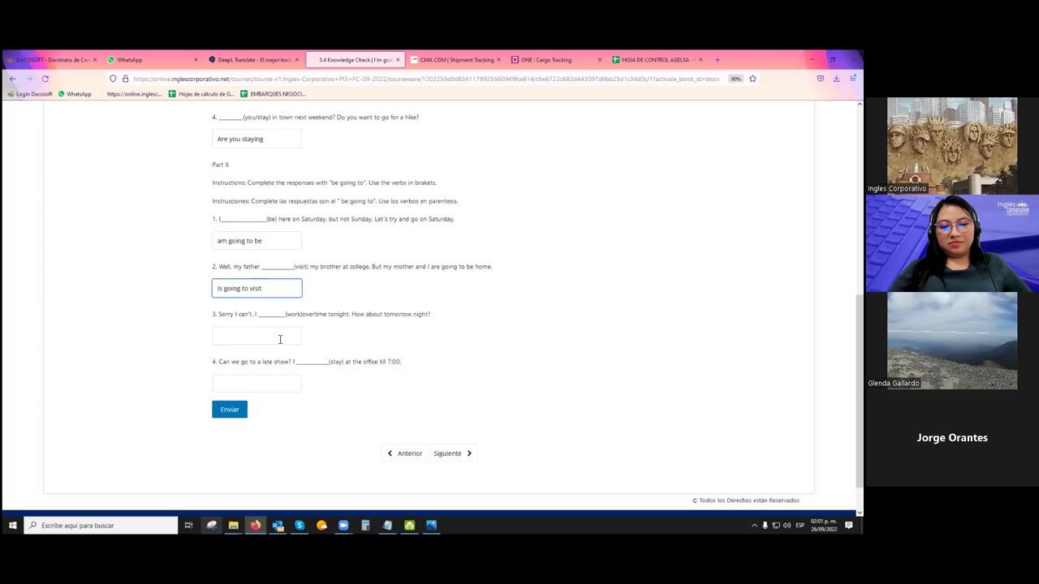
pyautogui.click(280, 339)
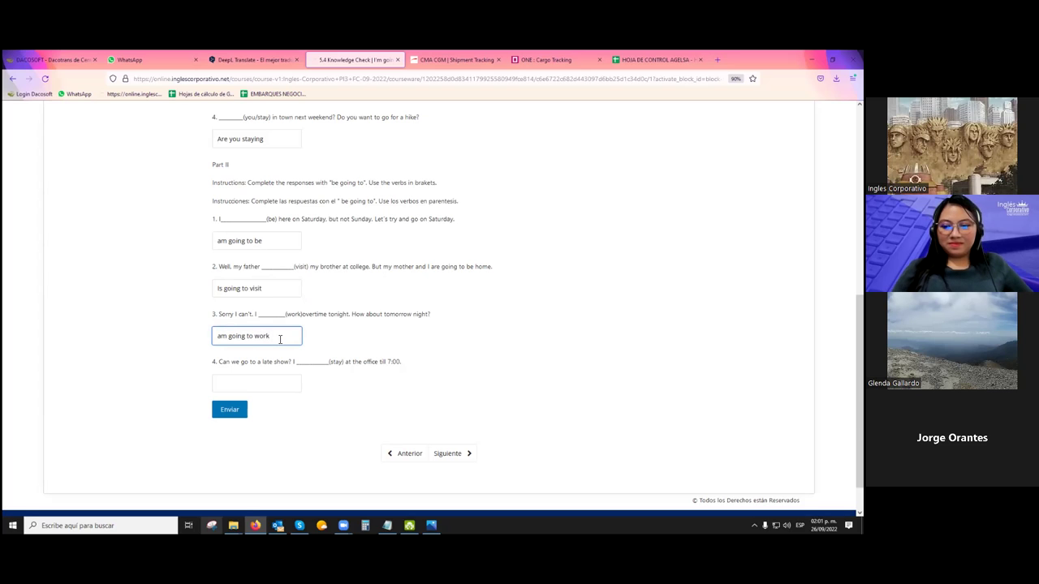
pyautogui.press('Tab')
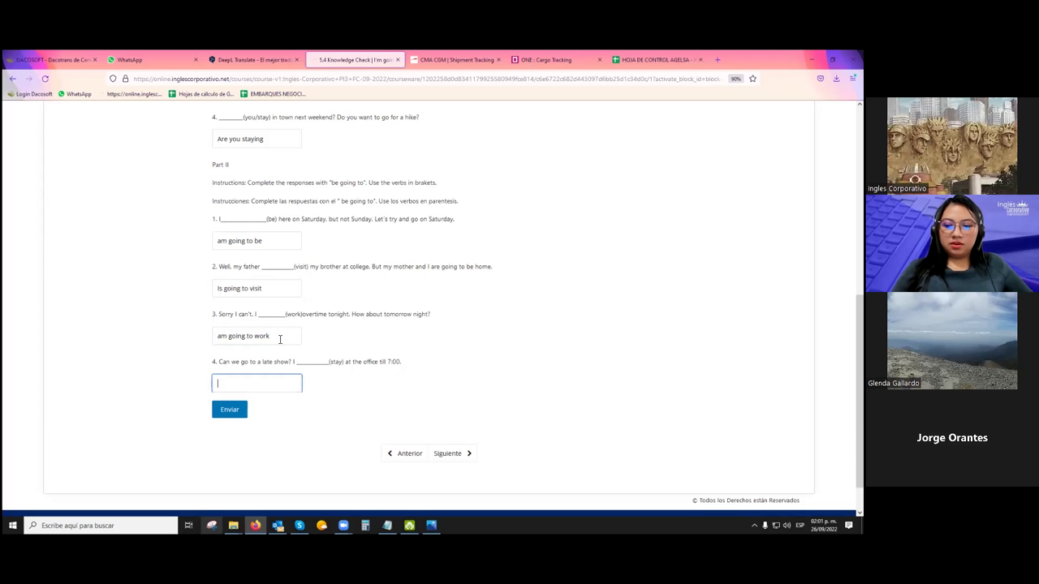